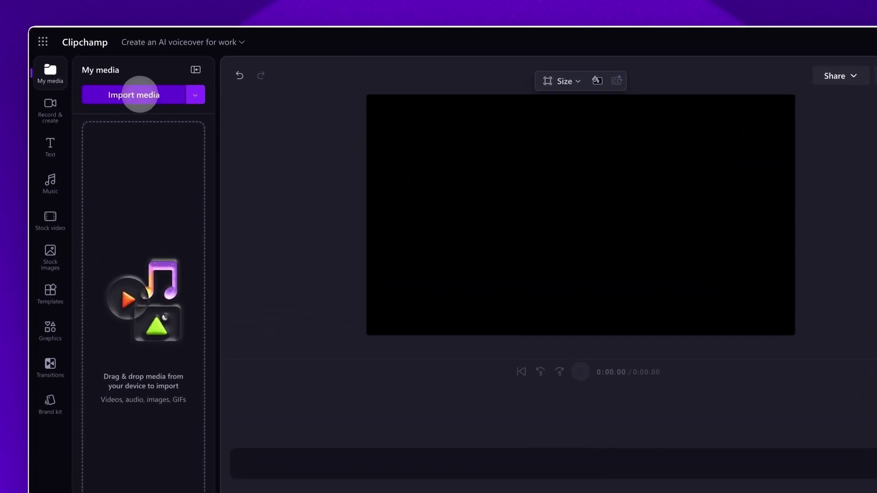
Step: Import My Powerpoint Presentation.mp4 (1:32) and drag it onto the timeline as the video track
click(140, 94)
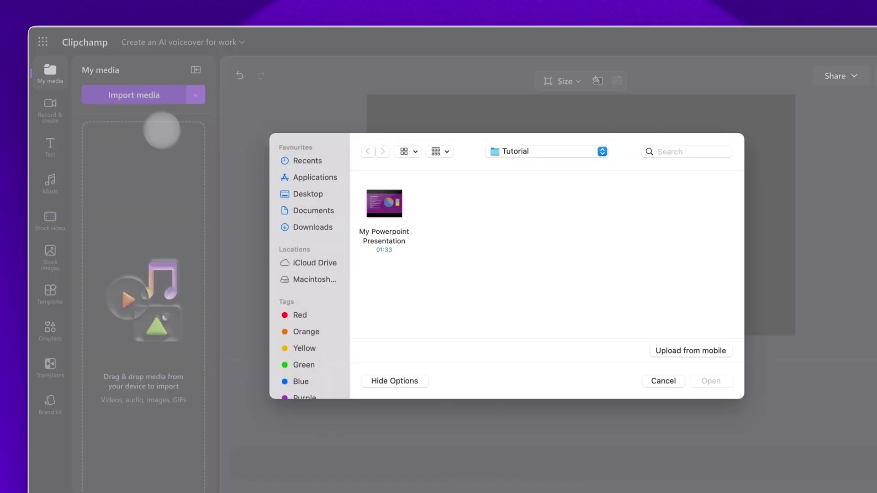
click(387, 247)
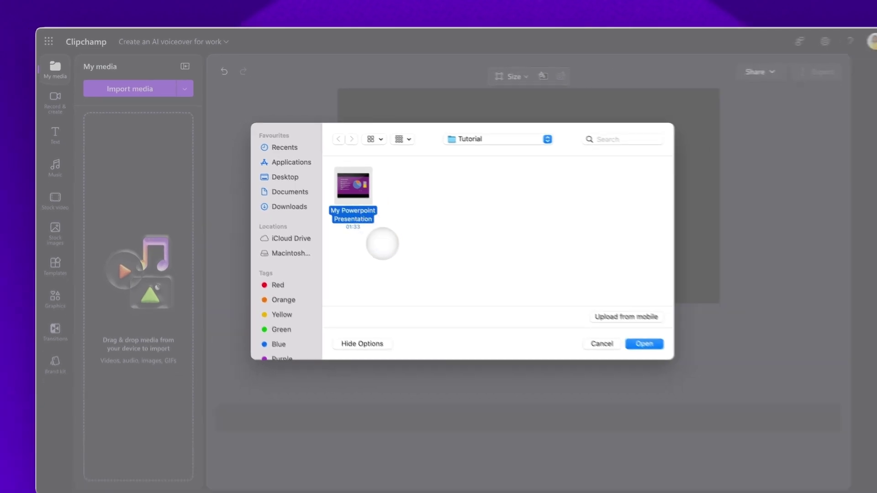
click(643, 343)
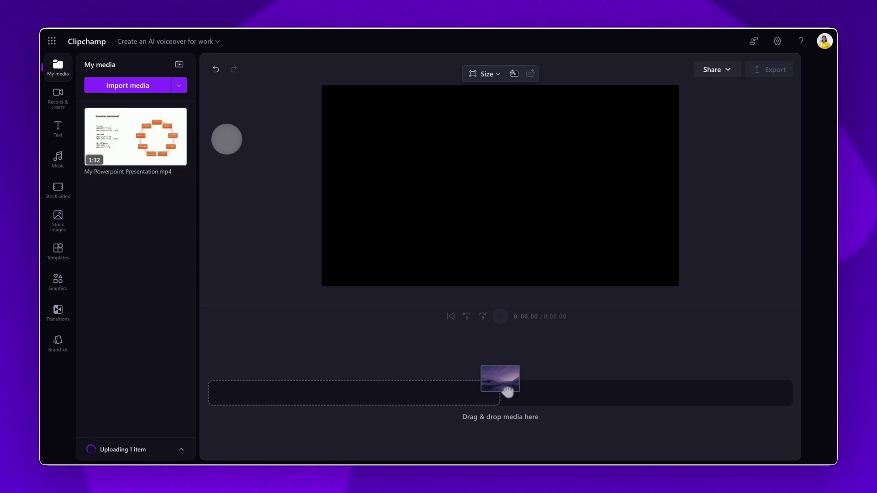
drag(139, 150, 314, 398)
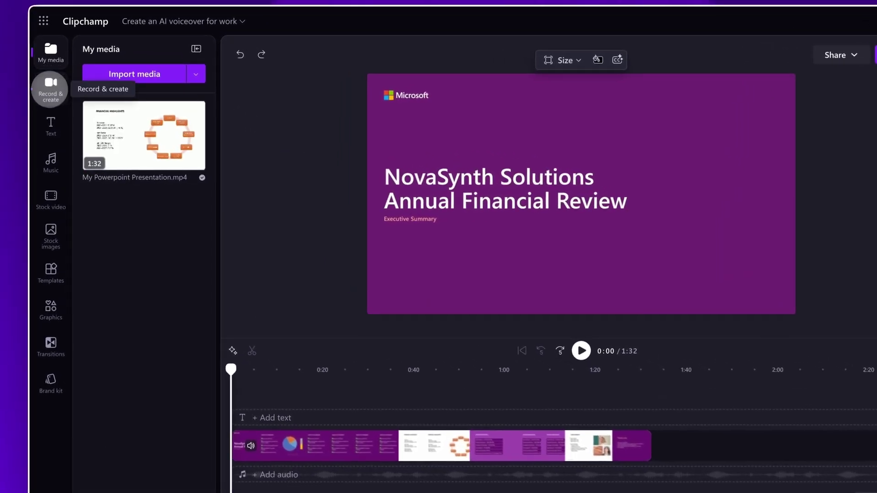
Step: Add a Text to speech voiceover item from Record & create, using English (United States) and the Ava Multilingual voice
click(51, 88)
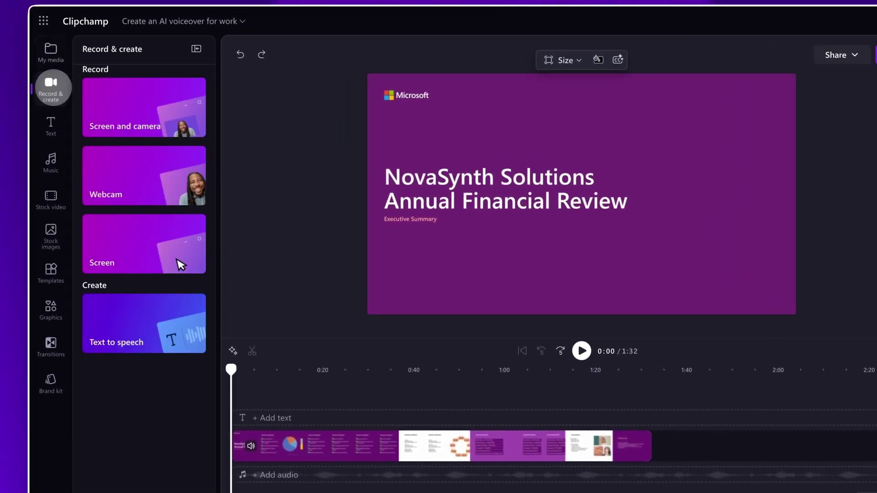
mouse_move(151, 316)
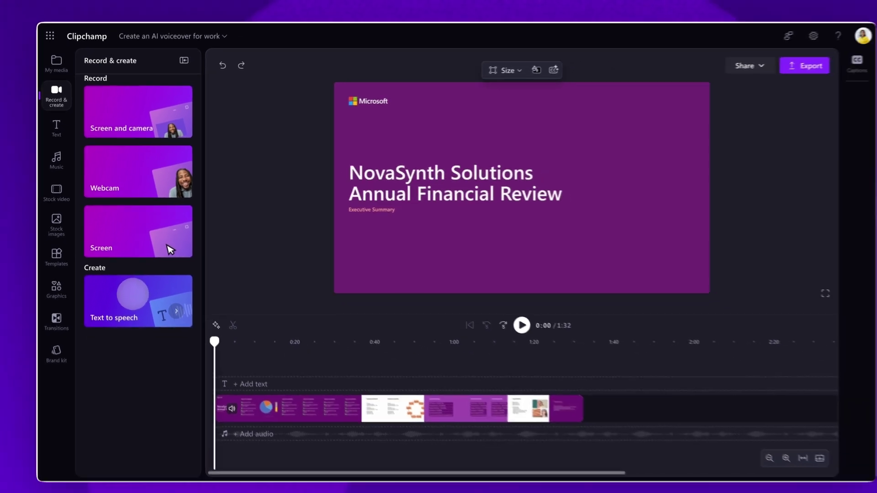
click(176, 311)
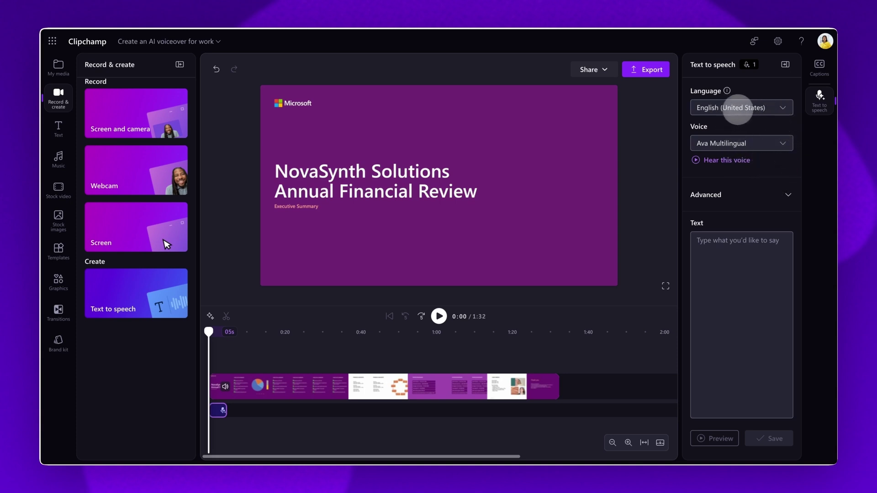
click(782, 107)
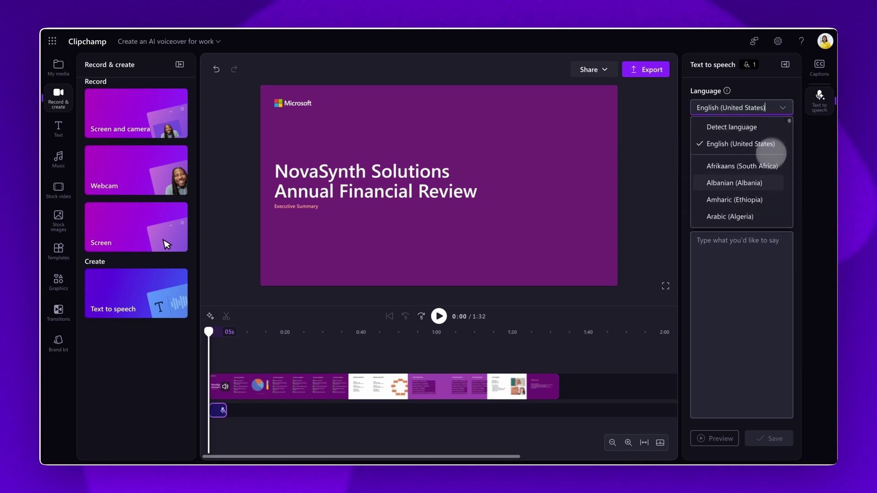
scroll(769, 182, down, 6)
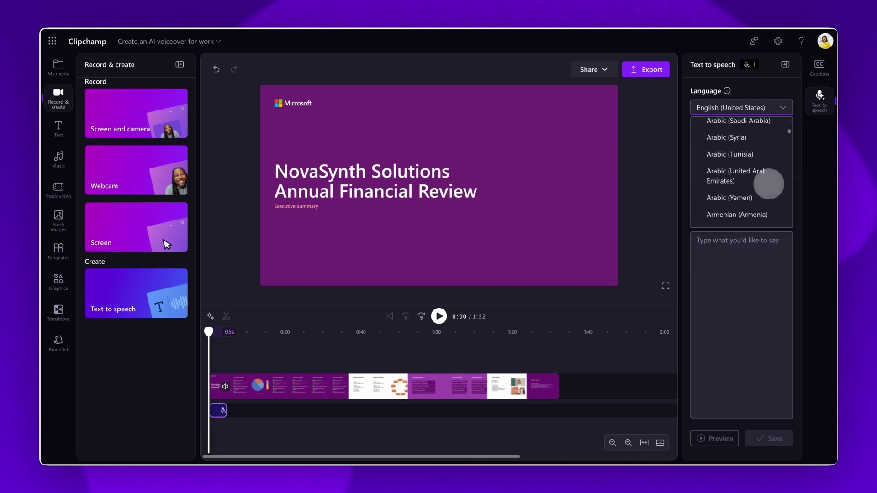
scroll(769, 183, down, 10)
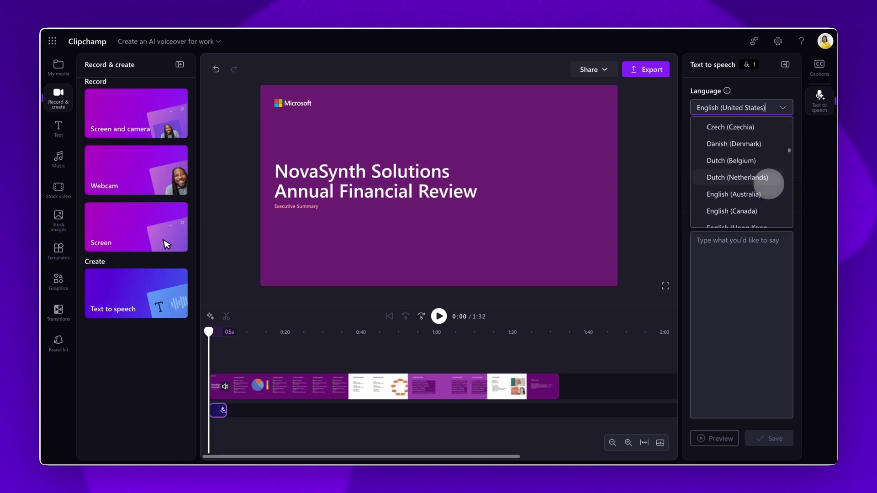
scroll(769, 184, up, 9)
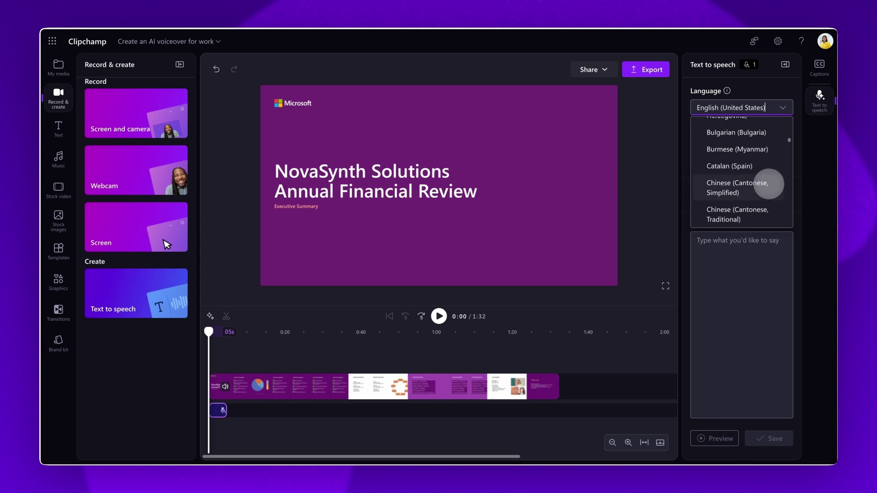
scroll(769, 184, up, 8)
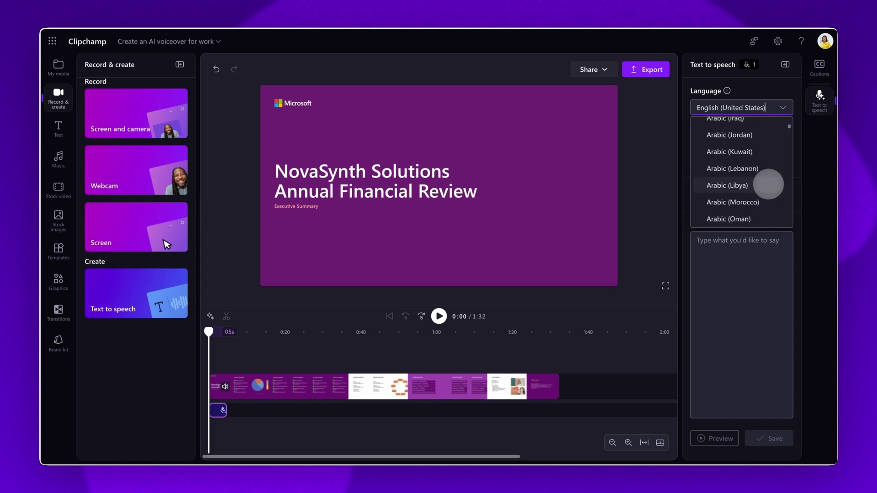
scroll(768, 184, up, 3)
click(754, 144)
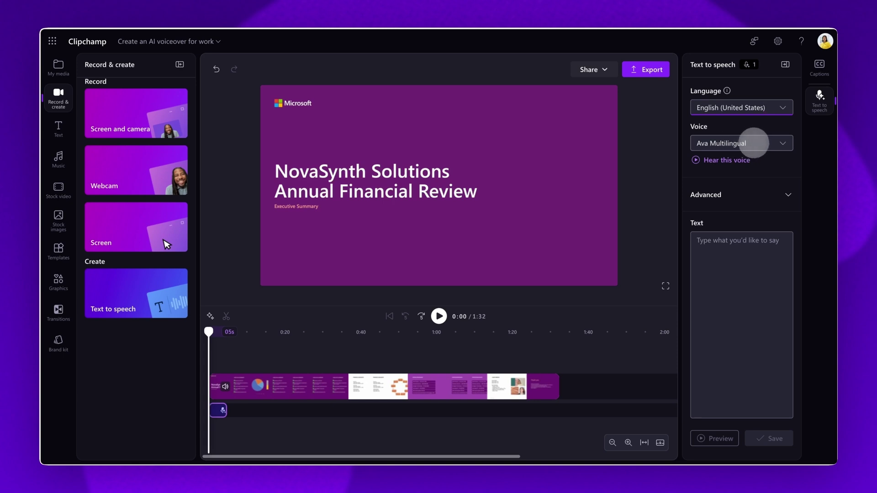
click(780, 144)
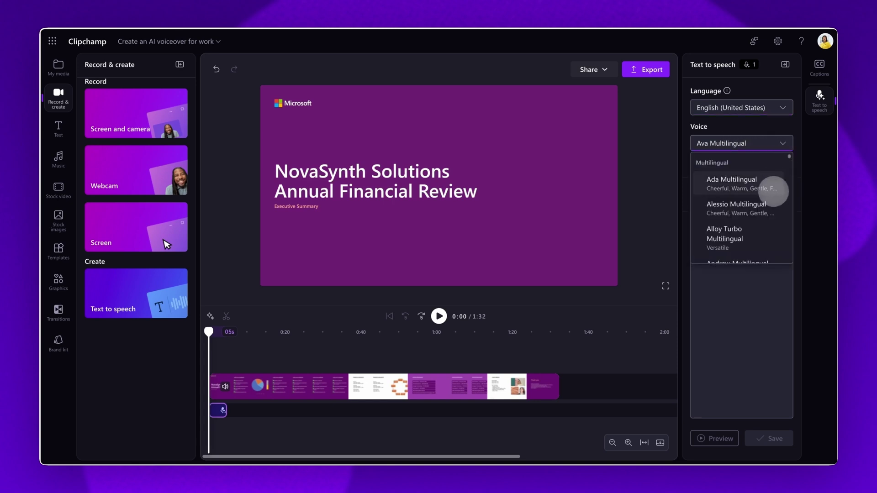
scroll(773, 191, down, 5)
scroll(773, 194, down, 8)
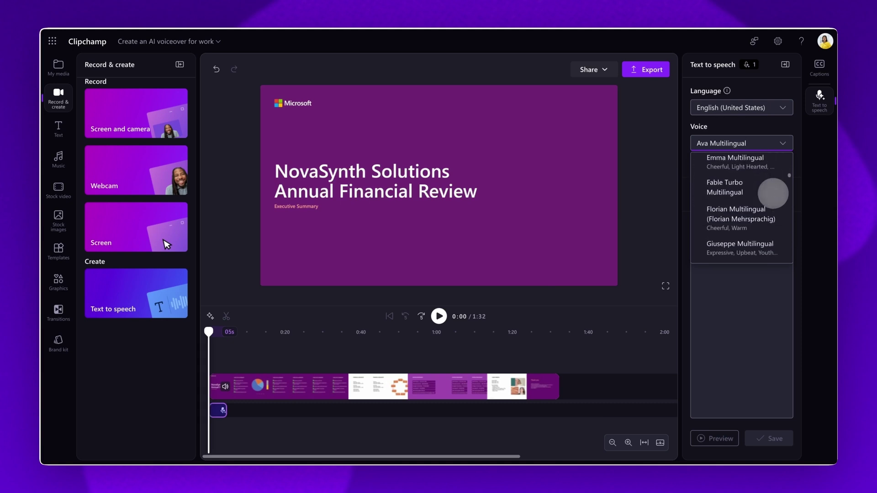
scroll(773, 193, down, 8)
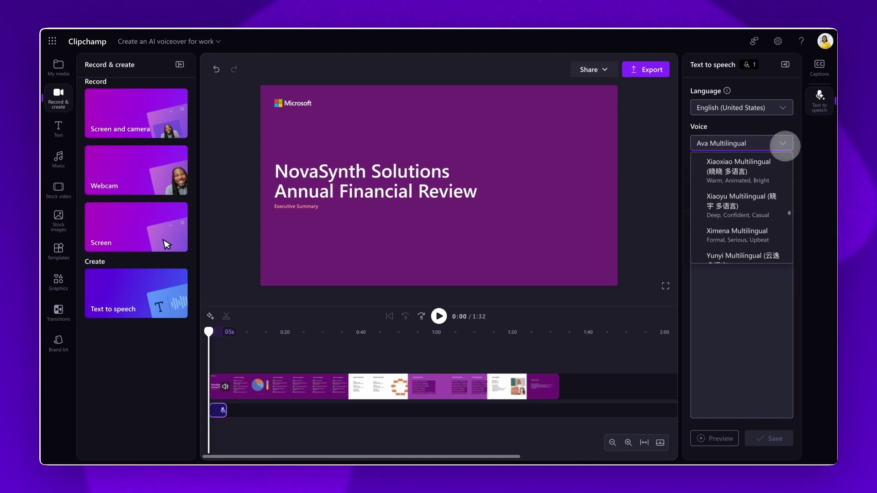
click(784, 143)
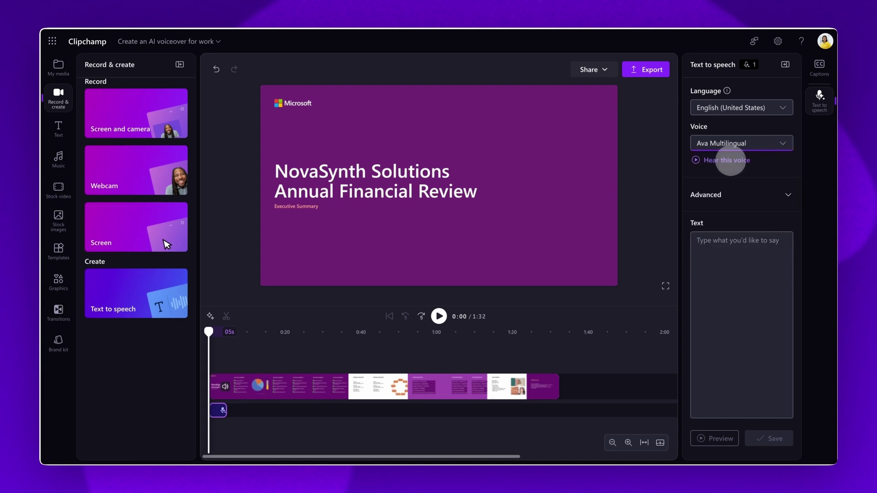
click(730, 160)
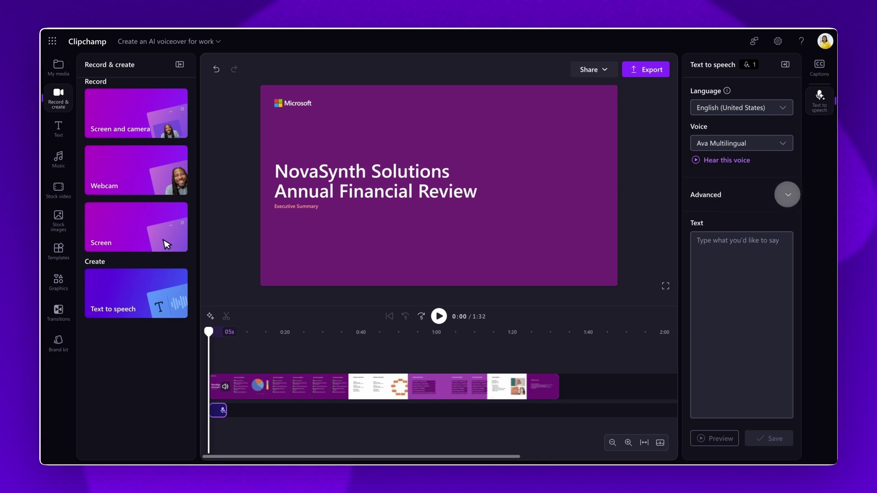
Step: Set the voiceover's vocal pitch to Medium under Advanced settings
click(786, 194)
click(773, 230)
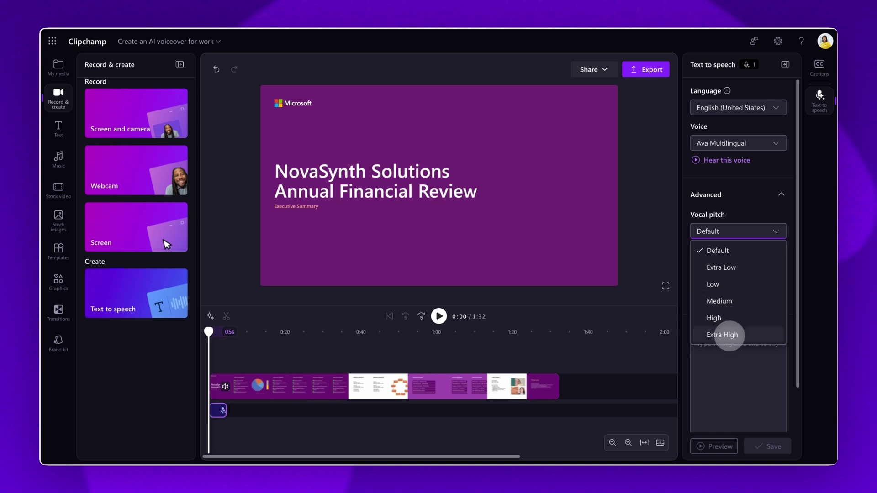
click(739, 302)
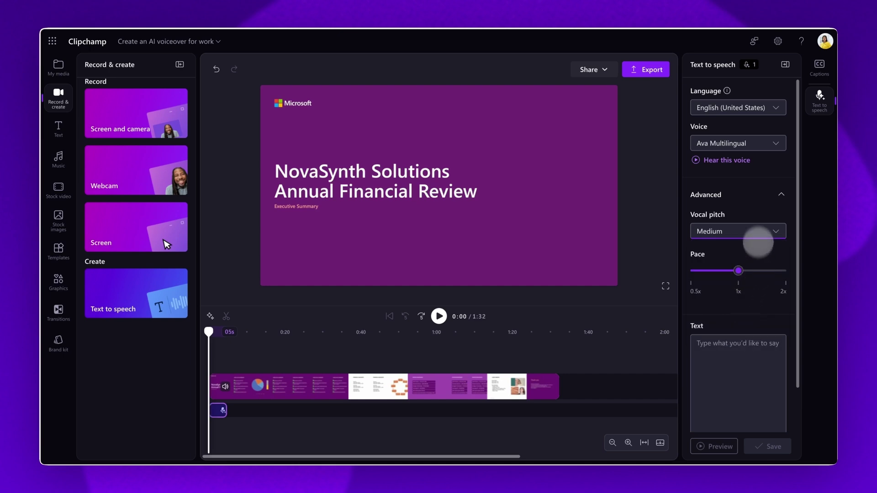
Step: Sample the voice at normal and faster pace, then return the pace to 1x
click(734, 161)
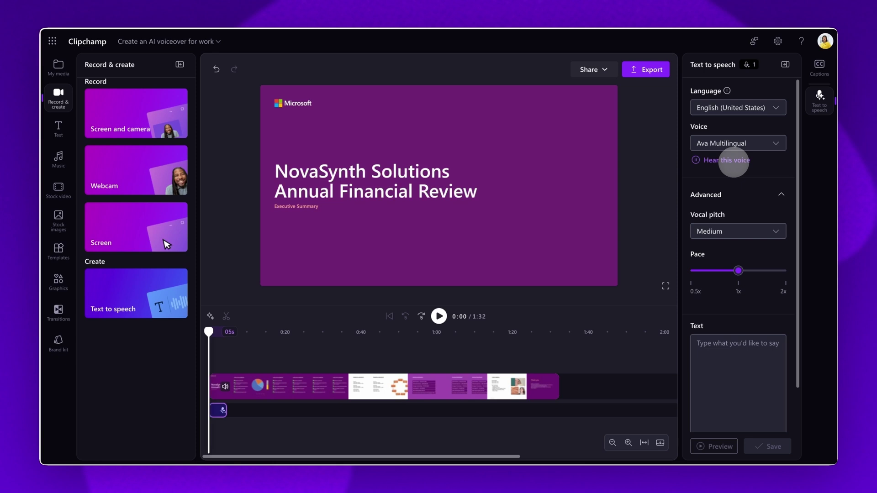
drag(737, 270, 772, 271)
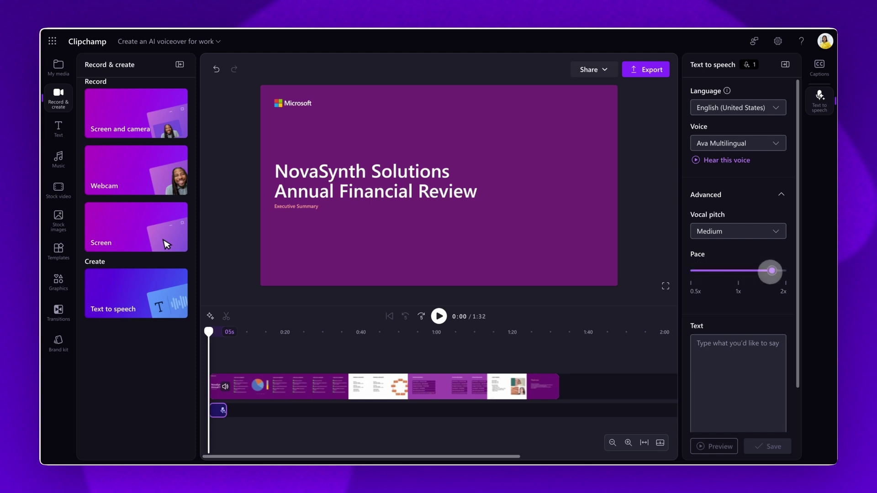
click(694, 160)
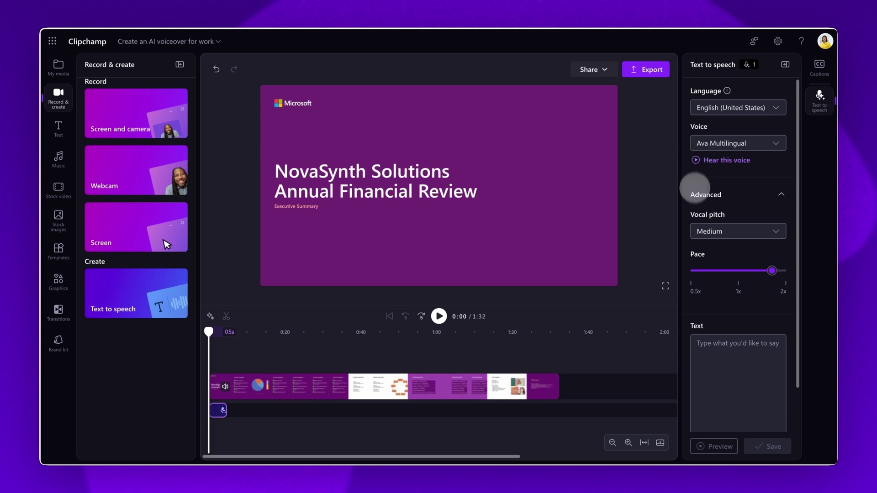
drag(749, 270, 738, 271)
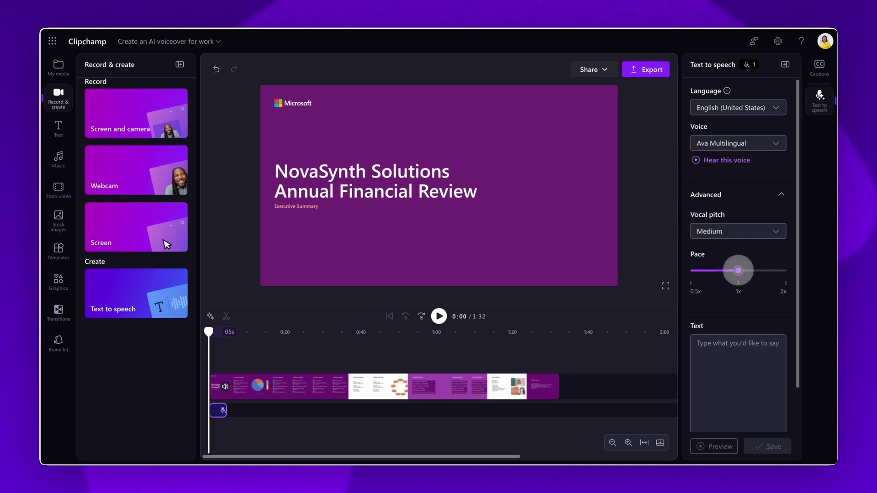
Step: Paste the script beginning 'Welcome to the NovaSynth Solutions Annual Financial Review' and preview it
scroll(738, 270, down, 2)
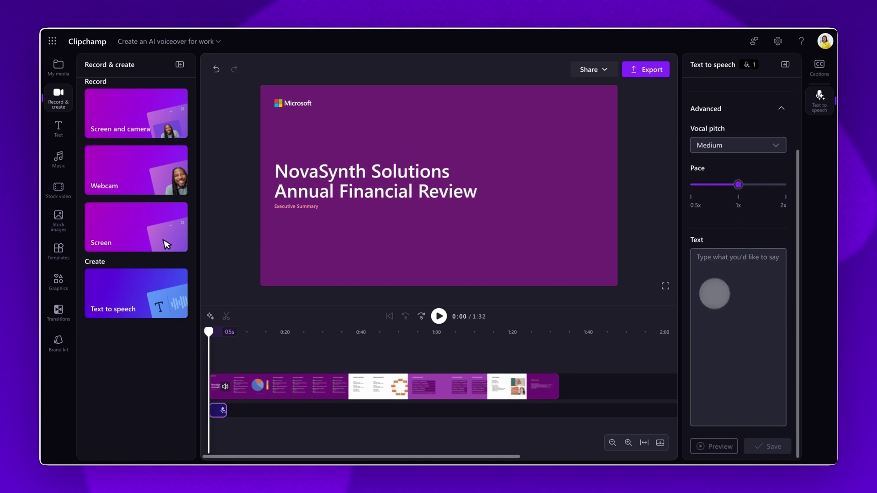
click(762, 280)
key(ctrl+v)
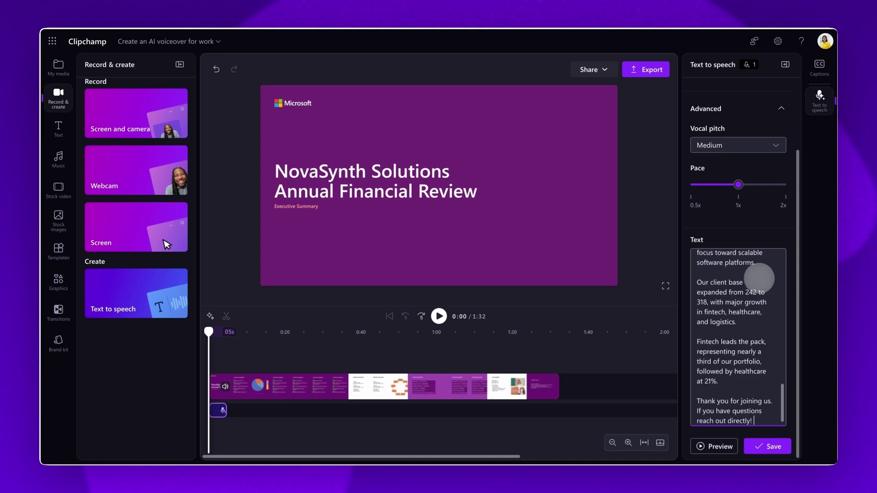
scroll(760, 279, up, 10)
scroll(759, 279, up, 1)
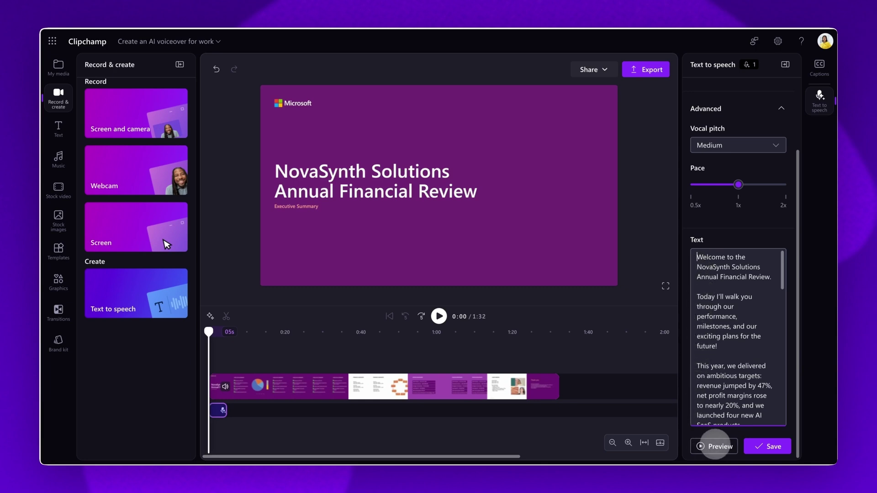
click(717, 446)
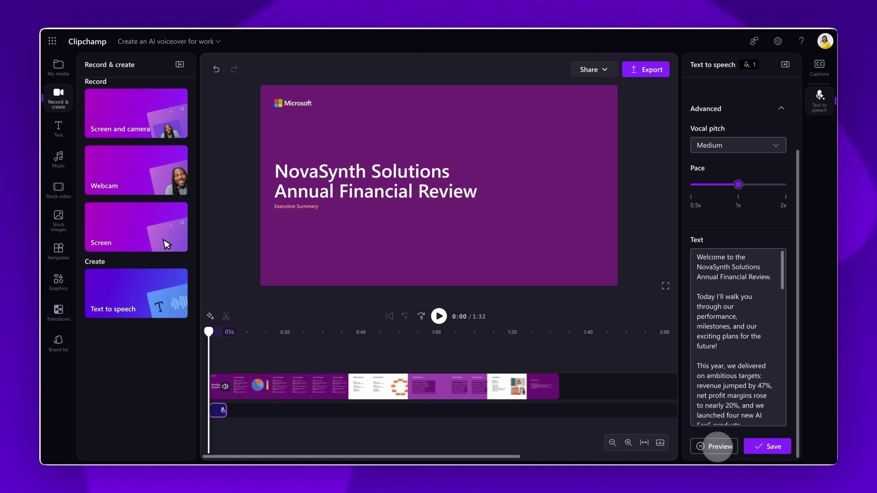
click(717, 446)
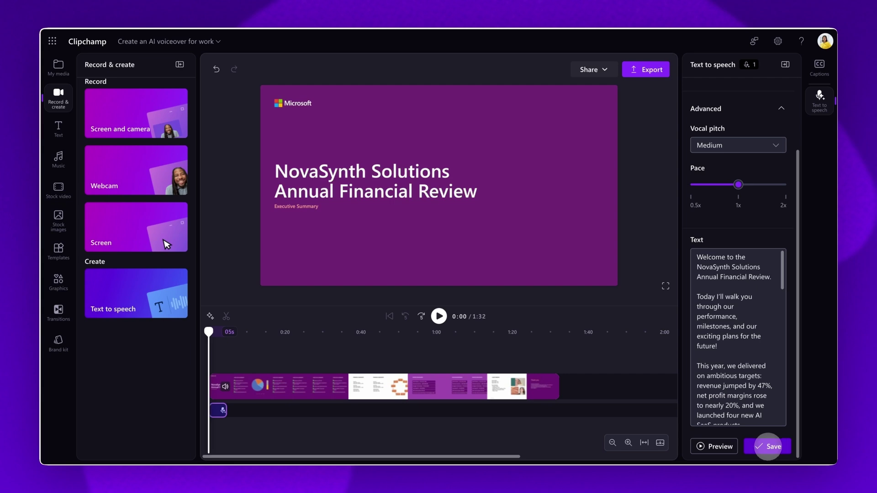
Step: Save the voiceover, trim the video to its 1:29 end, mute the video's audio, and play back
click(768, 446)
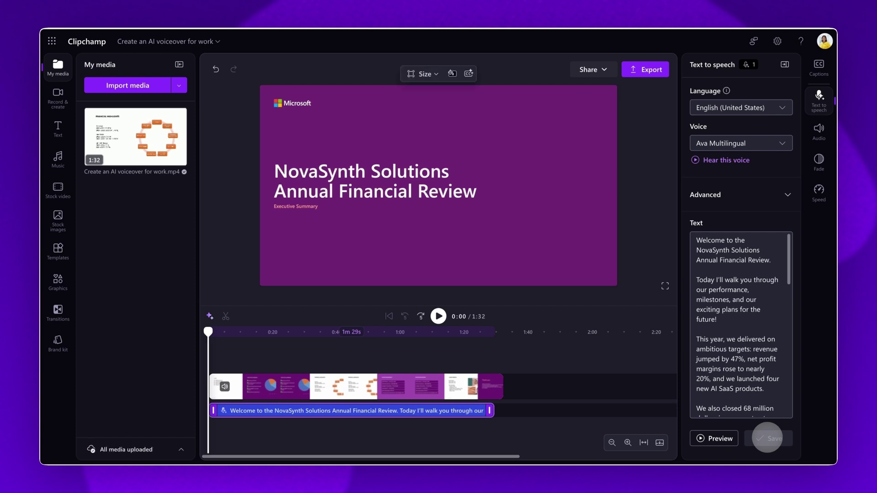
click(503, 392)
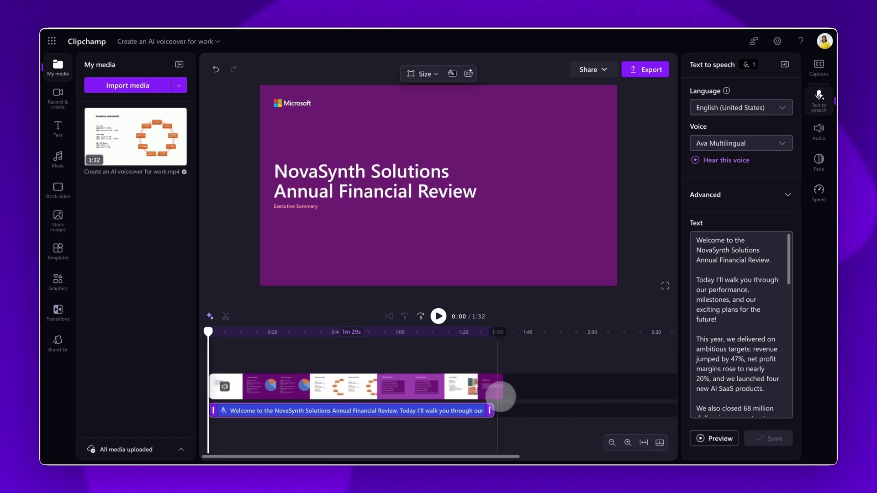
click(490, 408)
click(491, 391)
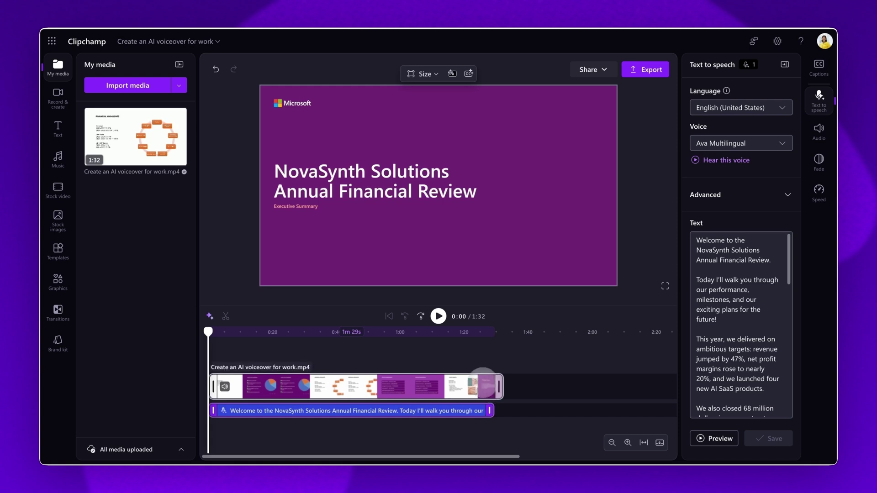
click(483, 385)
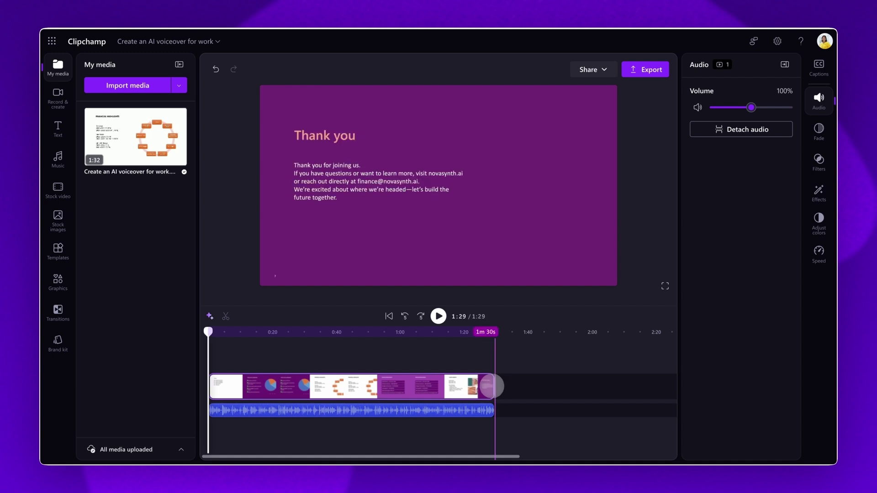
click(490, 386)
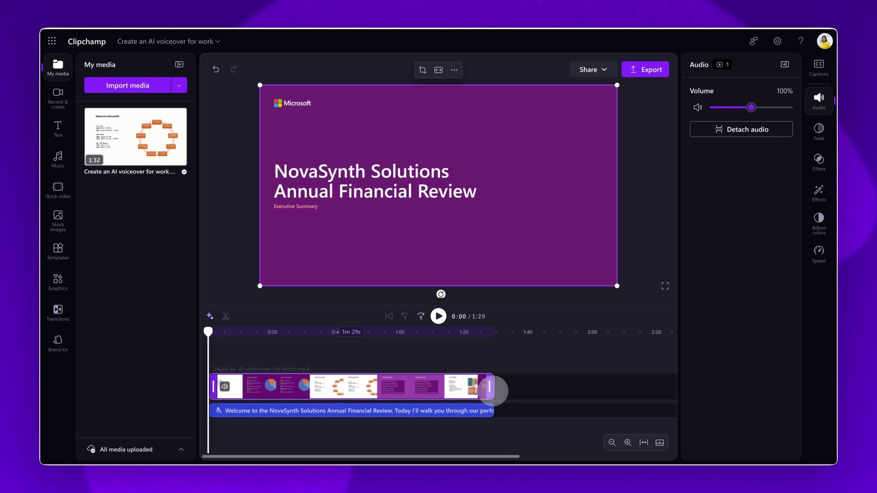
key(m)
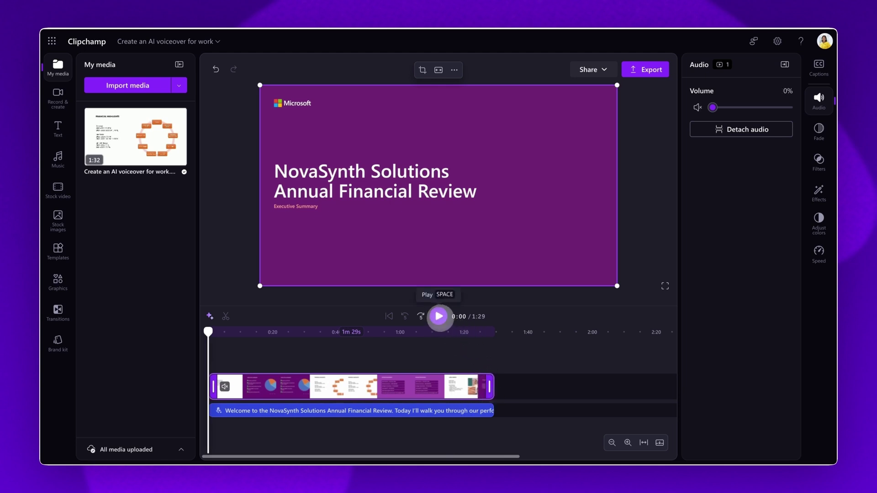
click(438, 316)
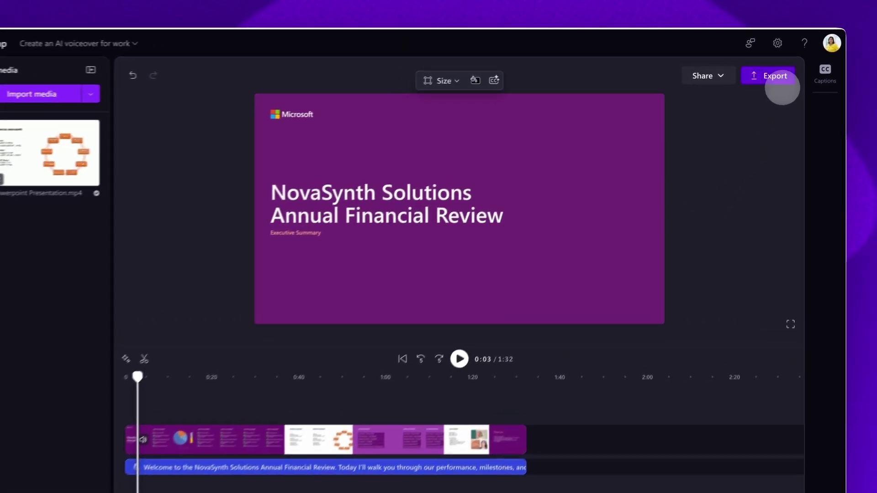
Step: Export at 1080p quality and edit the file name 'Create an AI voiceover for work'
click(771, 78)
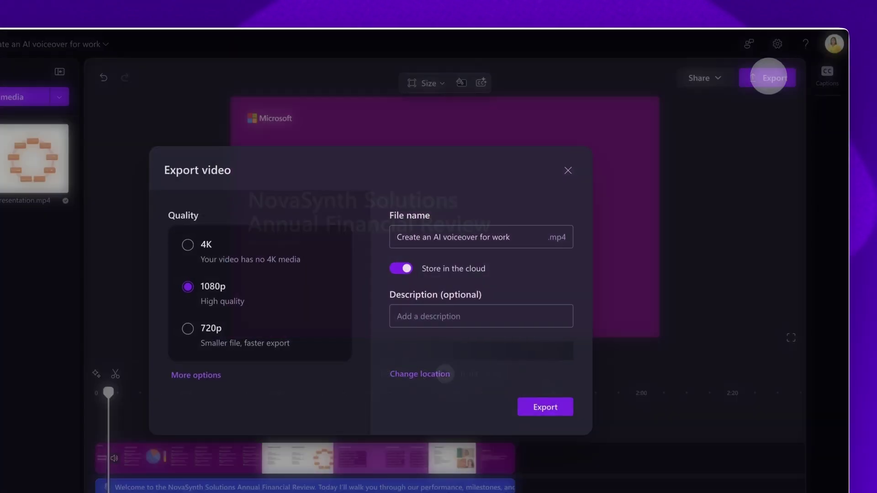
click(230, 212)
click(230, 290)
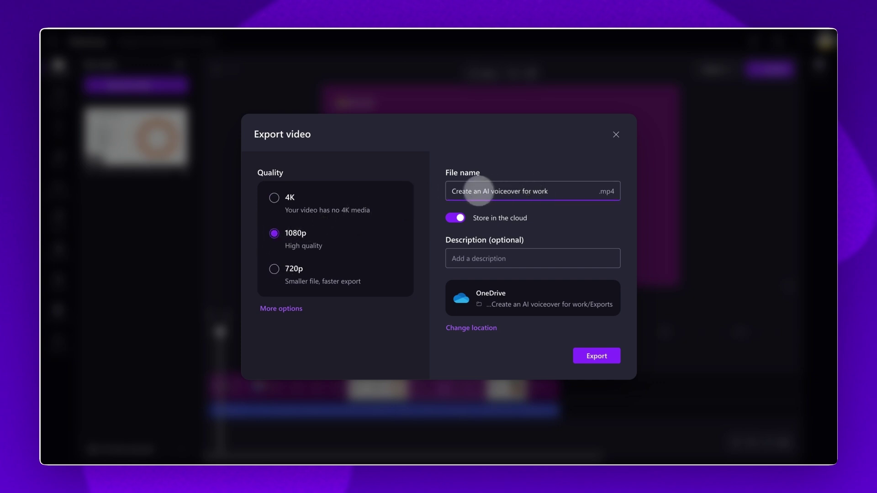
click(555, 193)
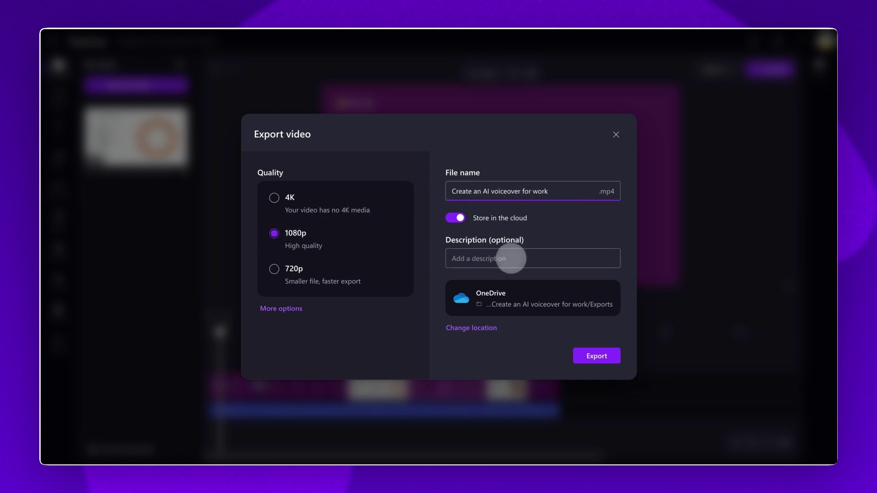